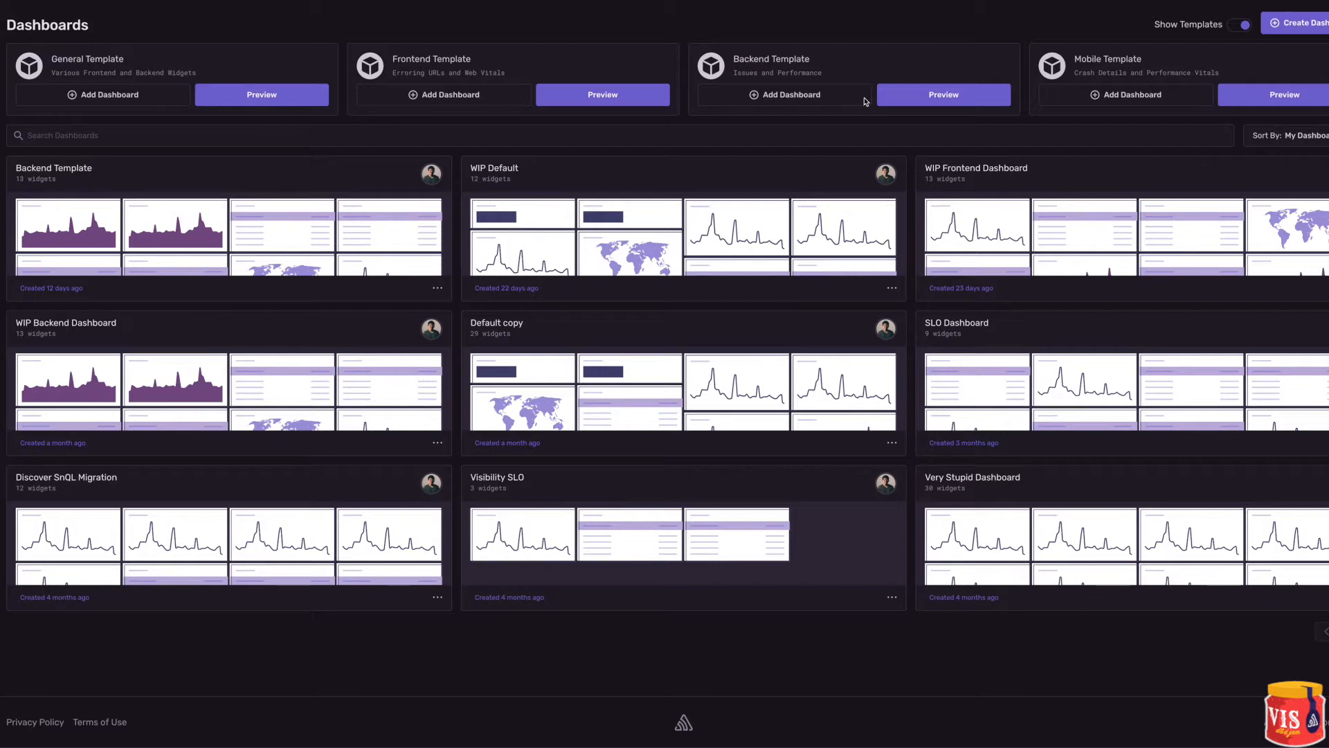
Step: Add a dashboard from the Backend Template, and preview that template and add a dashboard from its preview
click(796, 101)
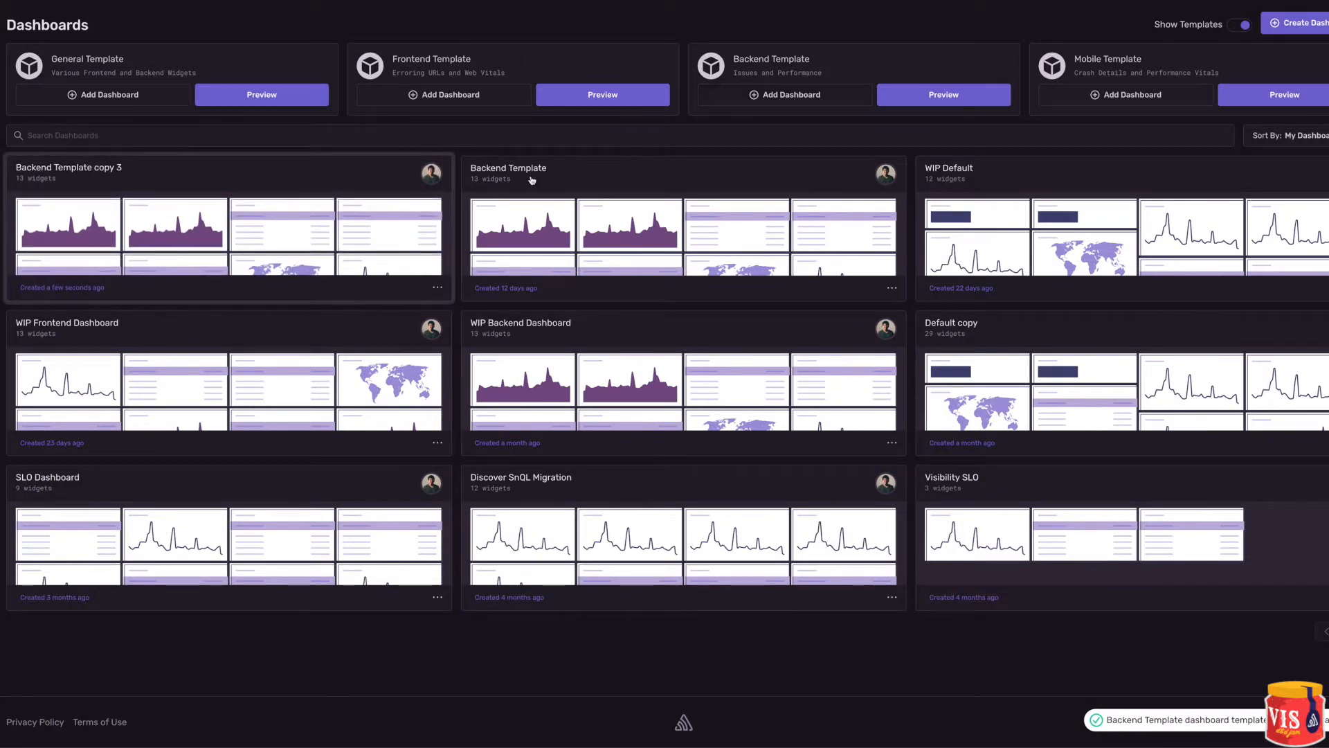
click(982, 102)
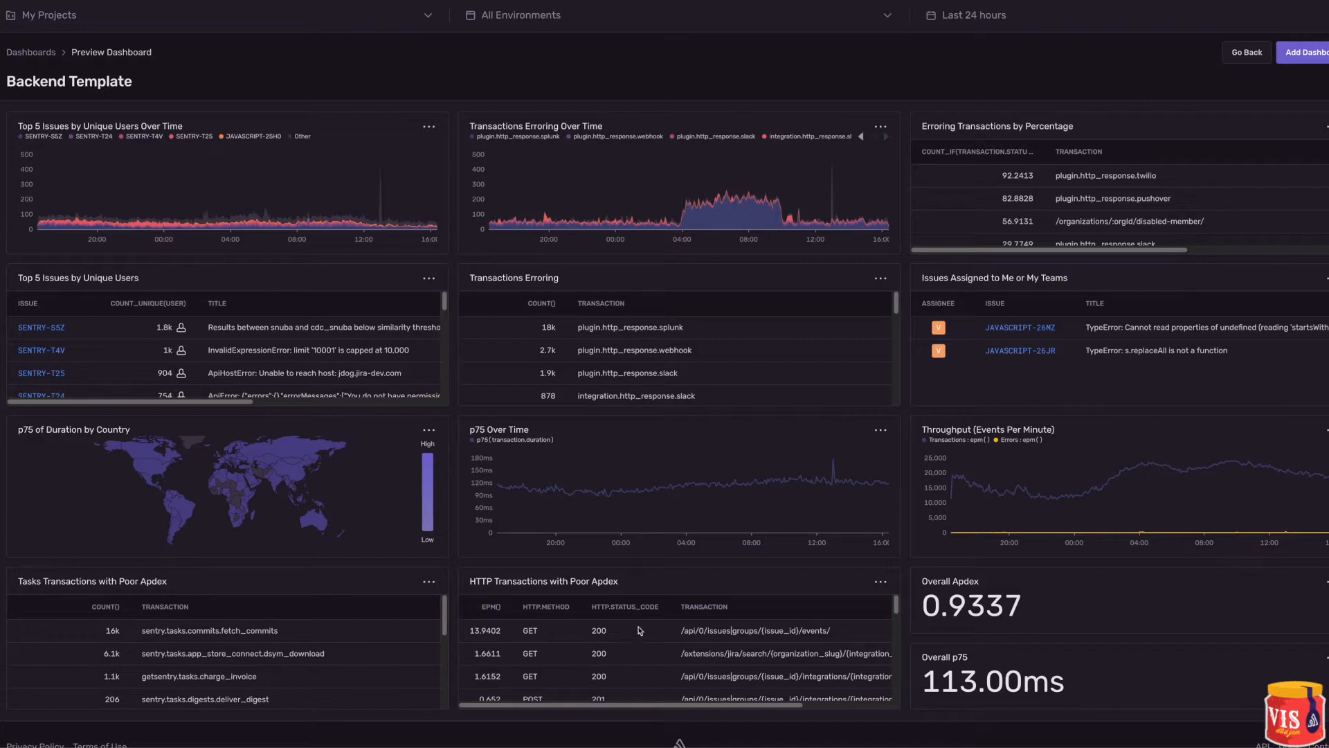
click(1315, 53)
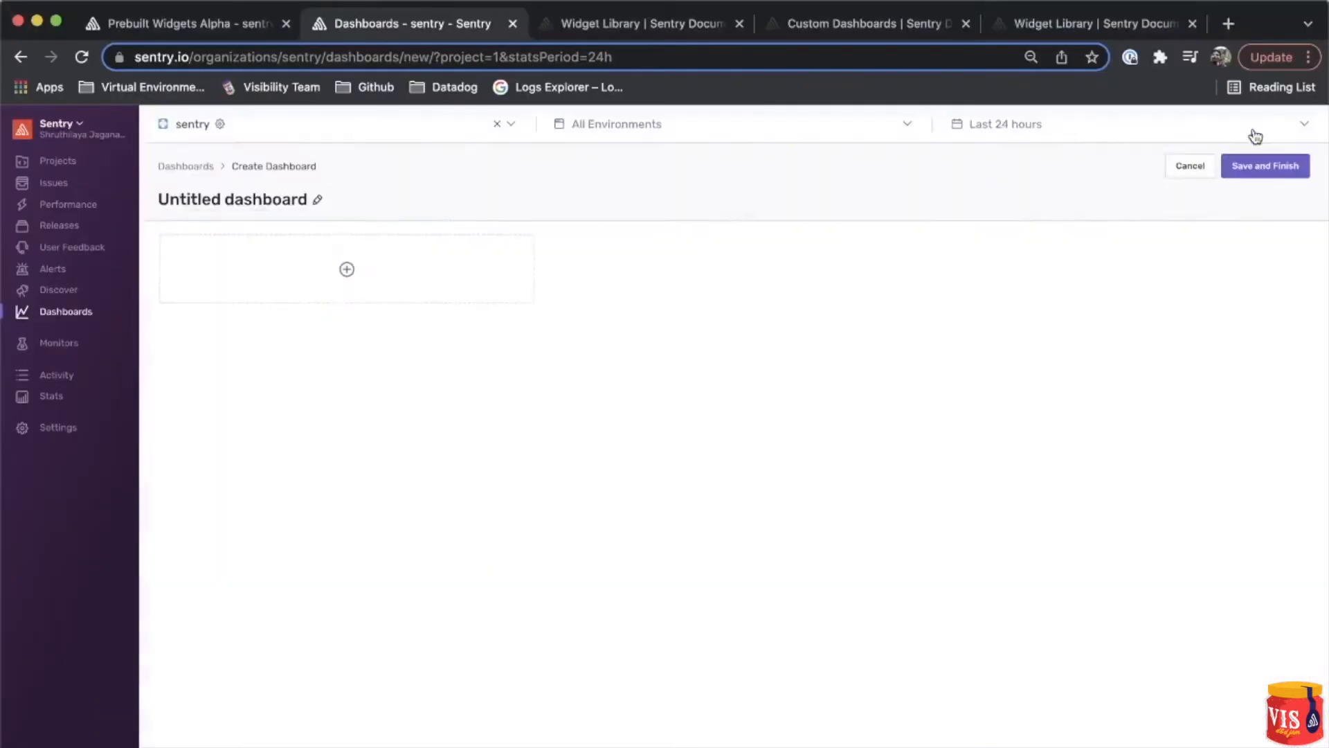
Step: Start a custom widget on the untitled dashboard using the Issues data set and the recent query release.version:22.2.0
click(350, 299)
click(479, 397)
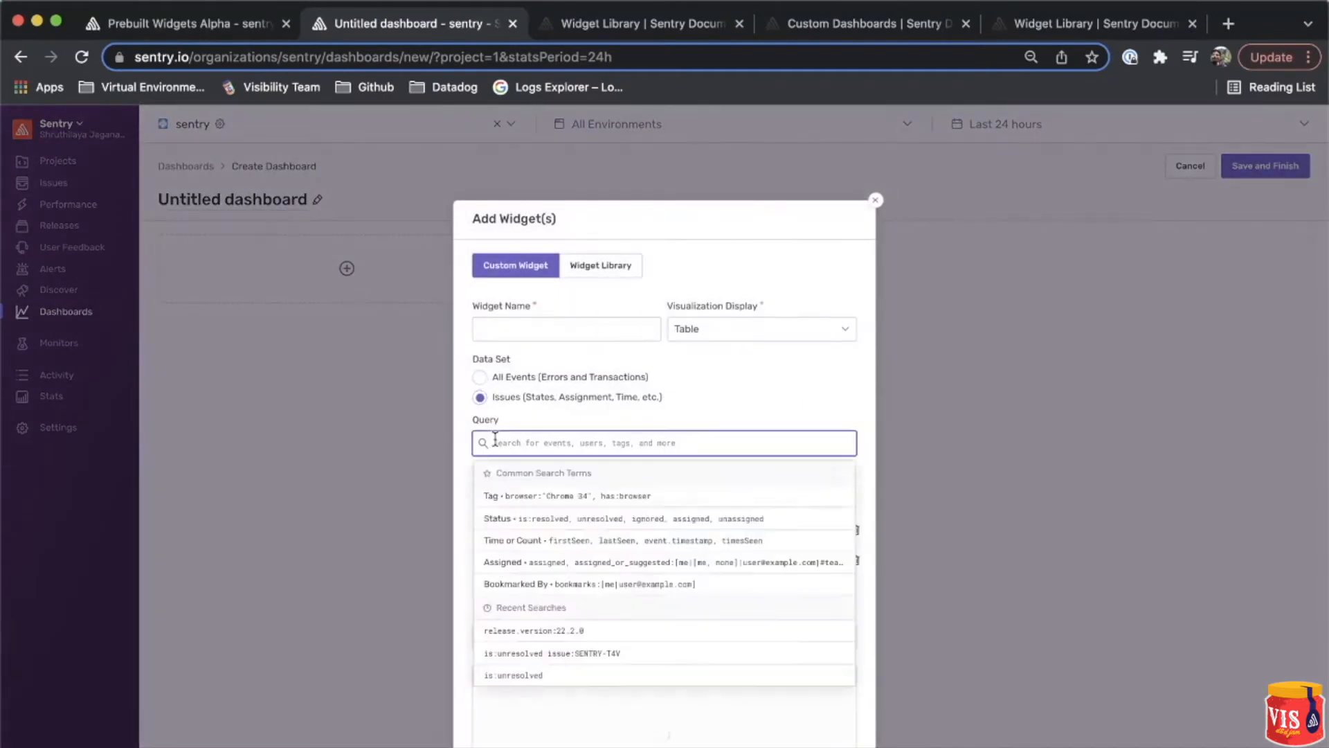
click(523, 632)
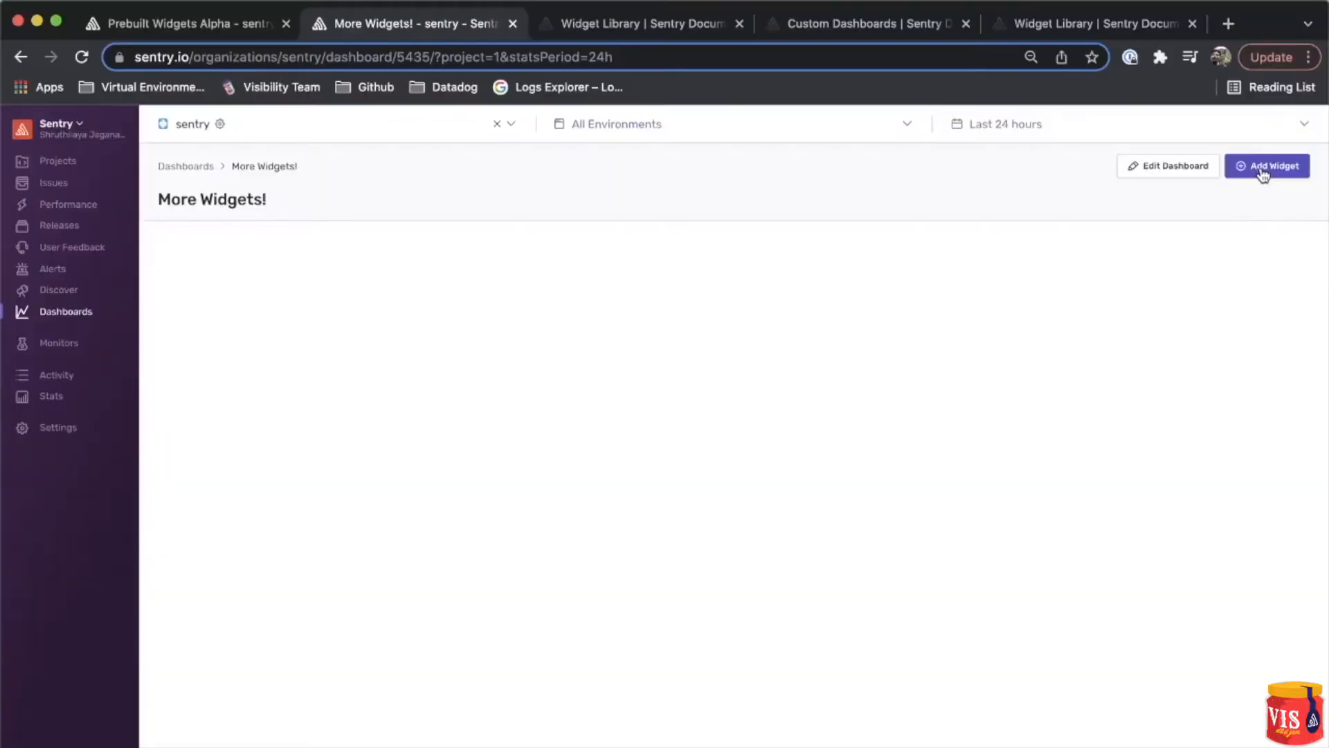
Step: Add the Duration Distribution, High Throughput Transactions, LCP by Country, Miserable Users, Slow vs. Fast Transactions and Issues For Review library widgets
click(1262, 173)
click(613, 272)
click(609, 357)
click(742, 346)
click(504, 422)
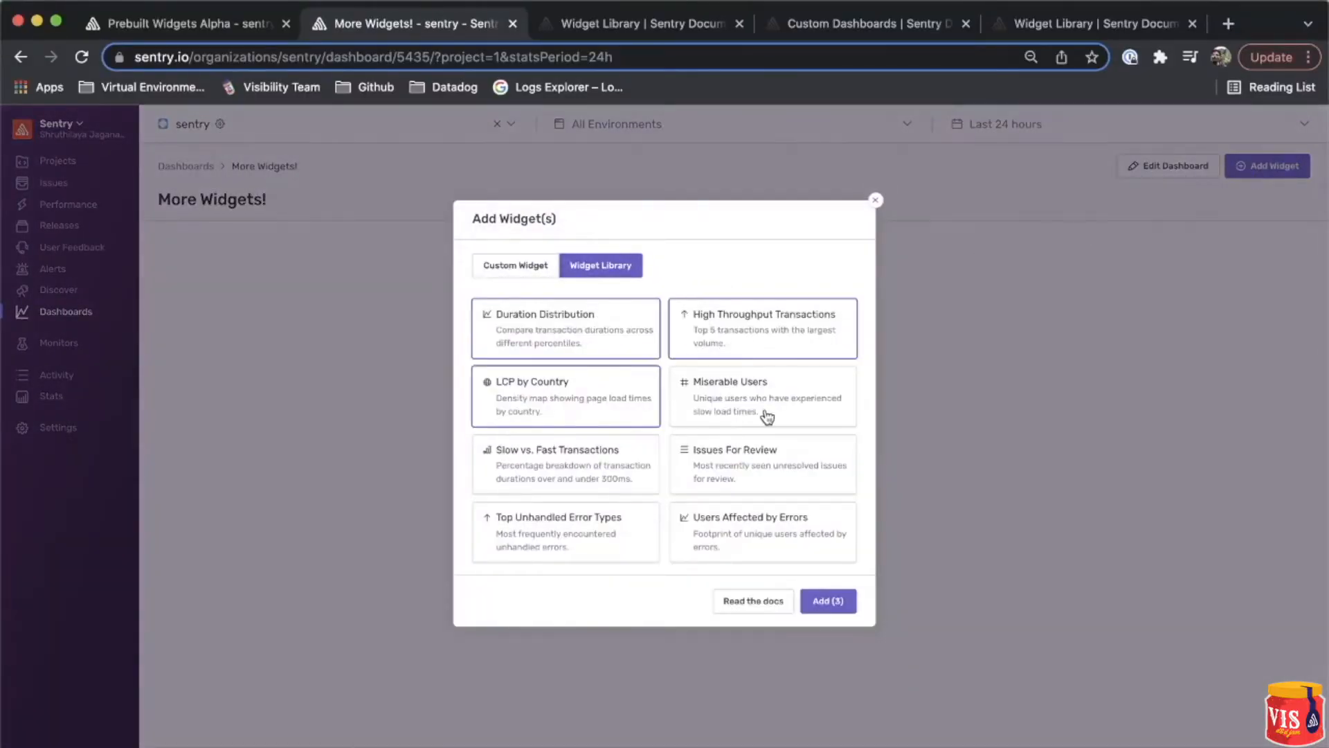
click(766, 415)
click(533, 483)
click(728, 485)
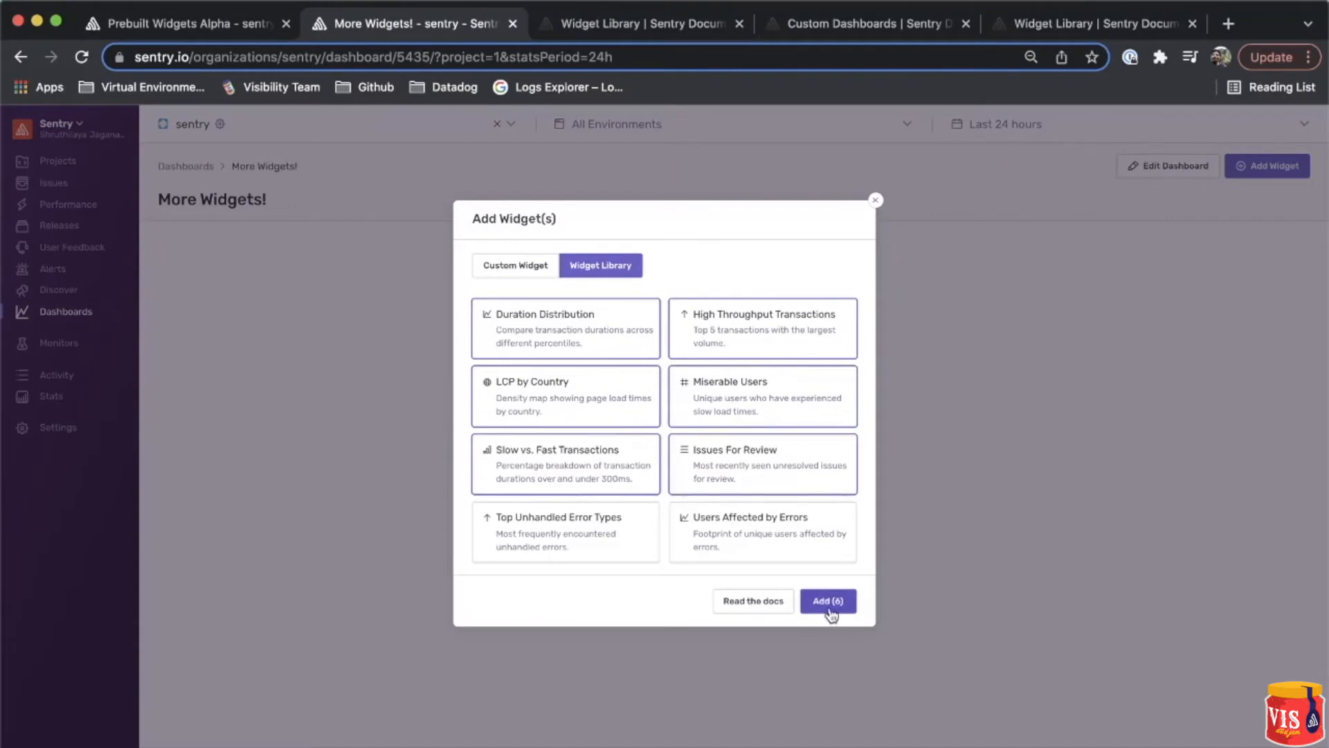
click(830, 612)
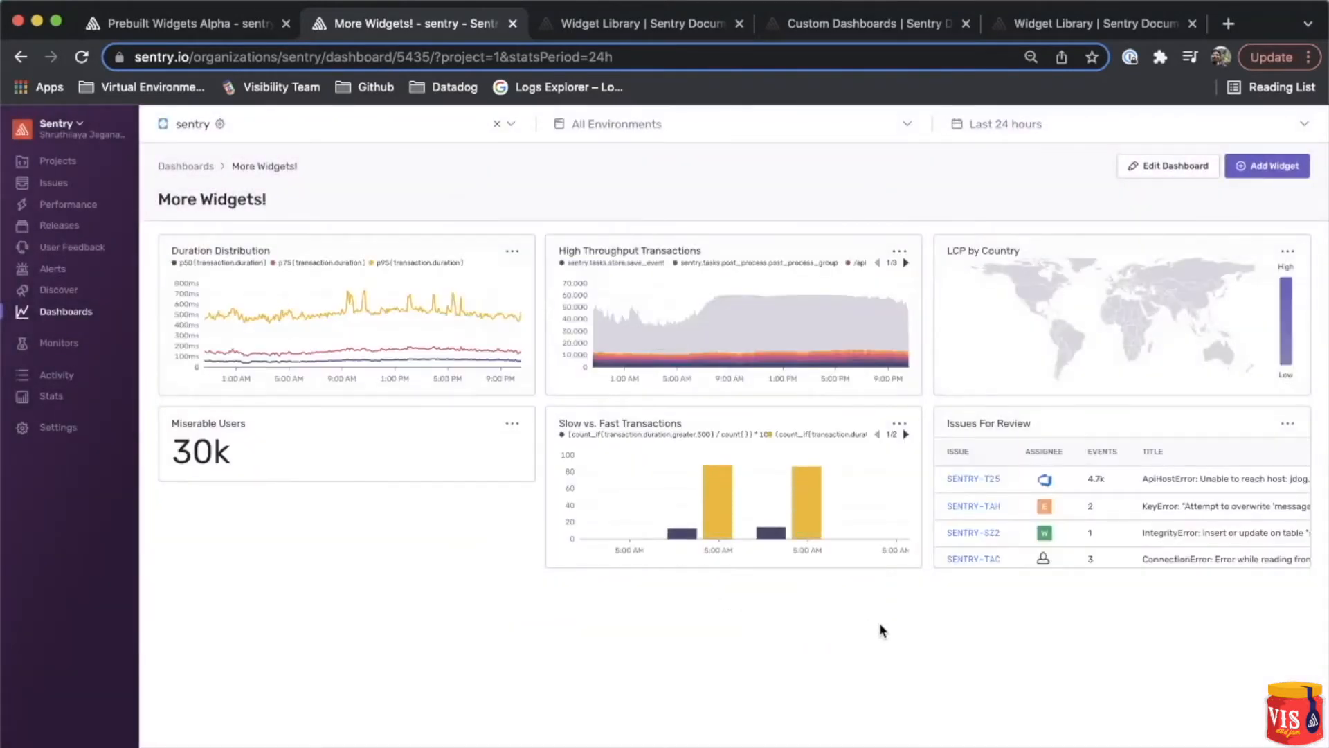
Step: Open the documentation linked from the Widget Library and read through its example use cases
click(1272, 166)
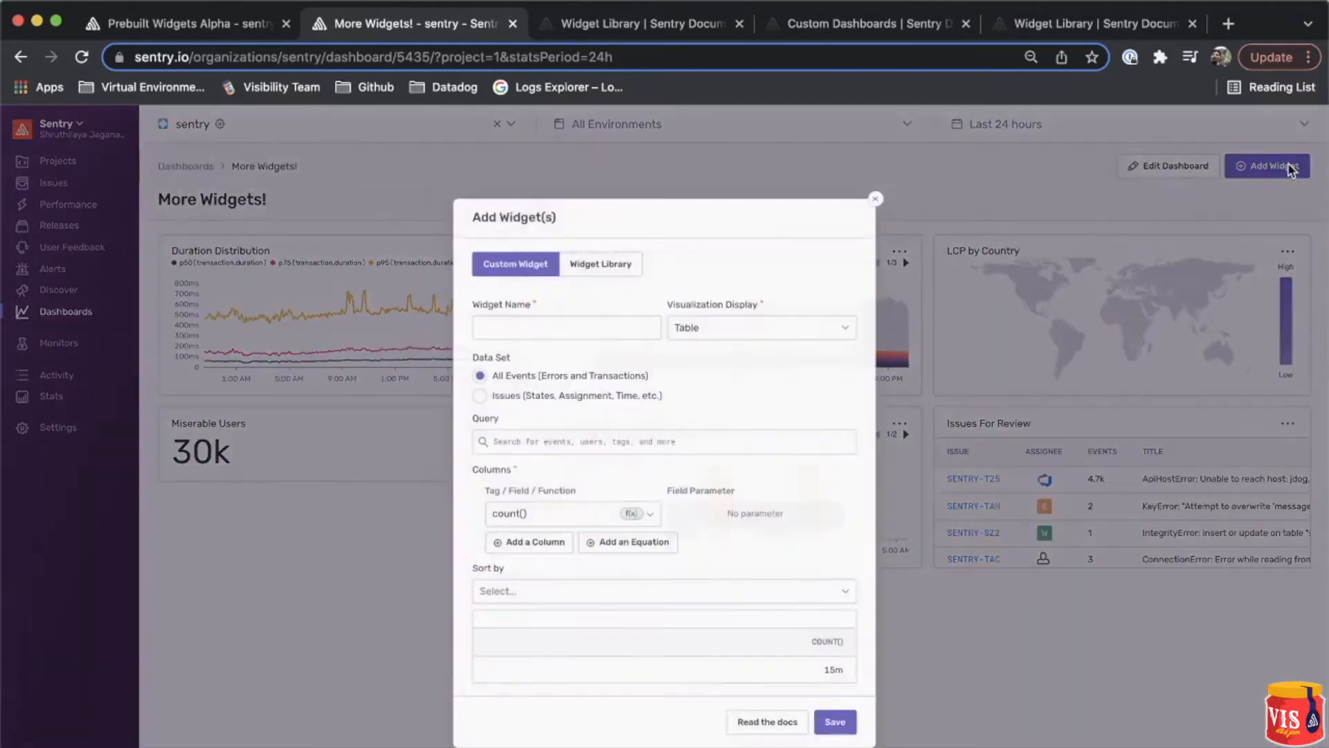
click(600, 265)
click(721, 602)
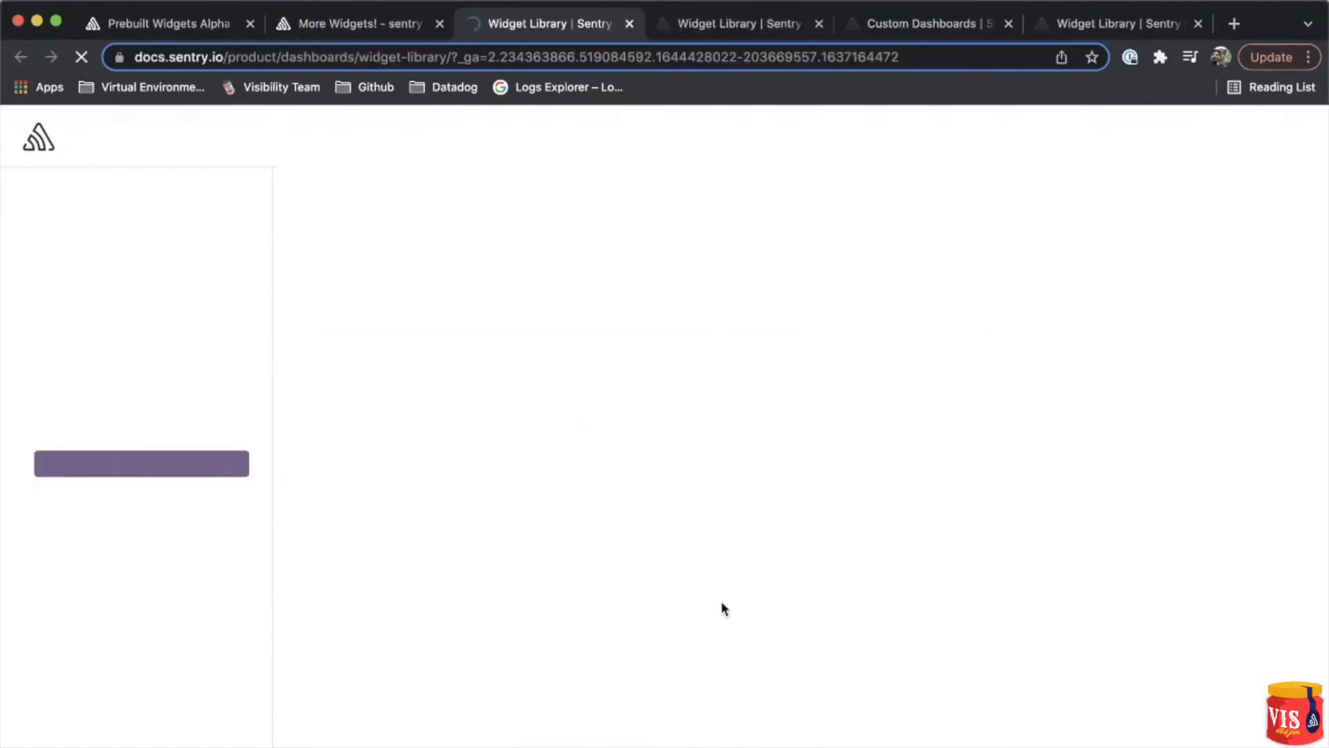
scroll(716, 601, down, 15)
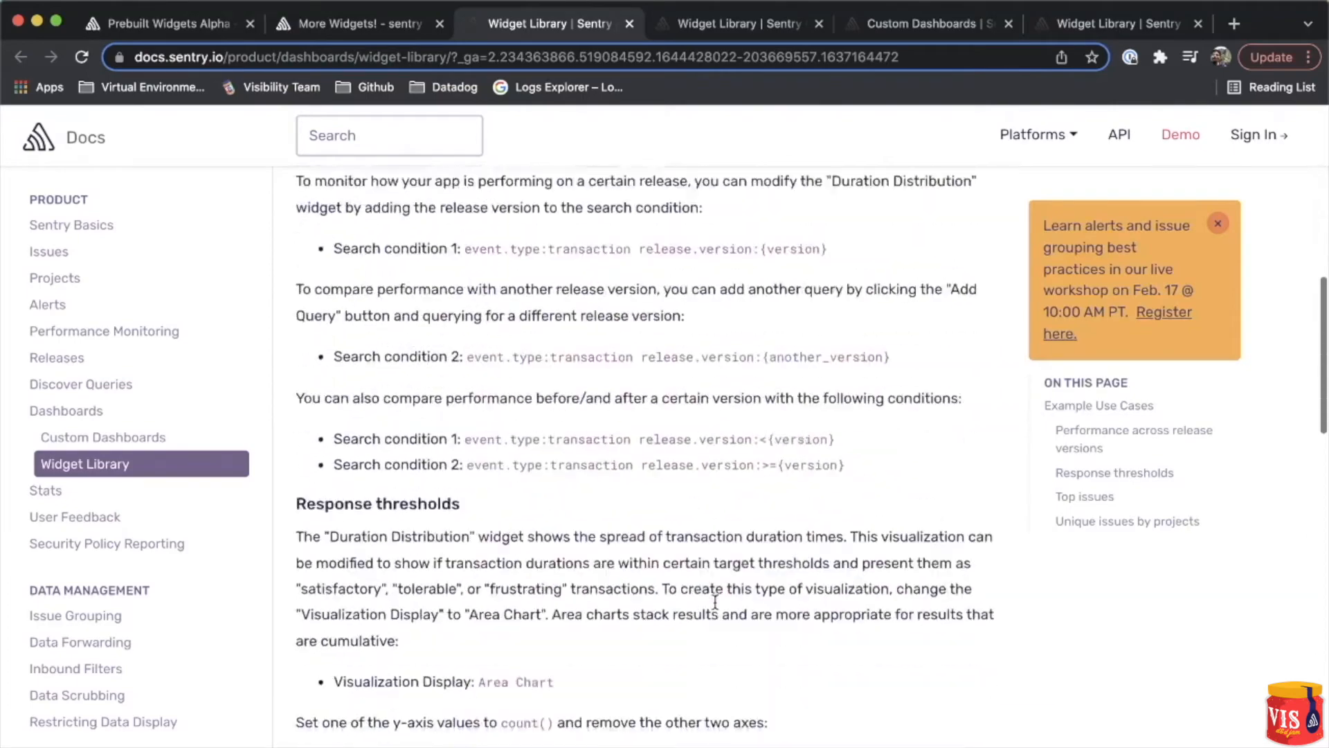
scroll(715, 601, down, 8)
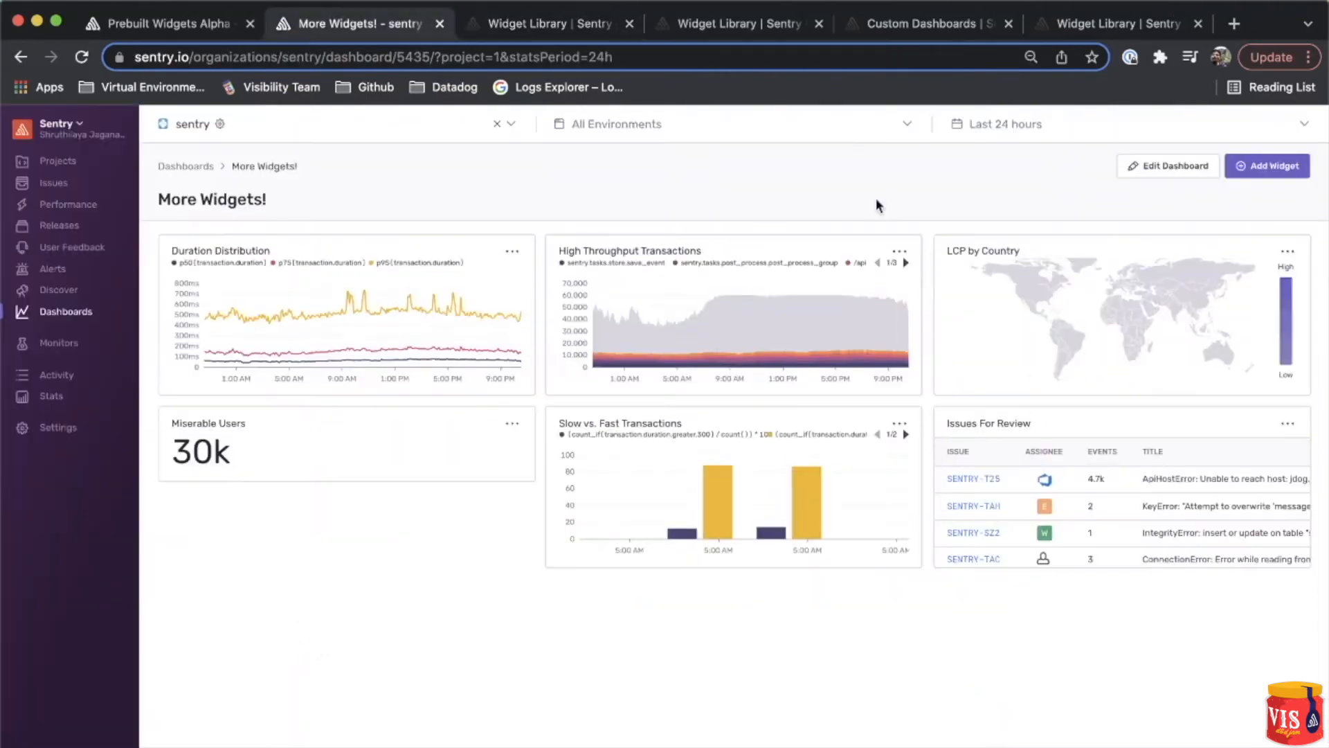
Step: Edit the High Throughput Transactions widget on the More Widgets! dashboard so its Y-axis uses count_unique of user
key(ctrl+shift+Tab)
click(902, 252)
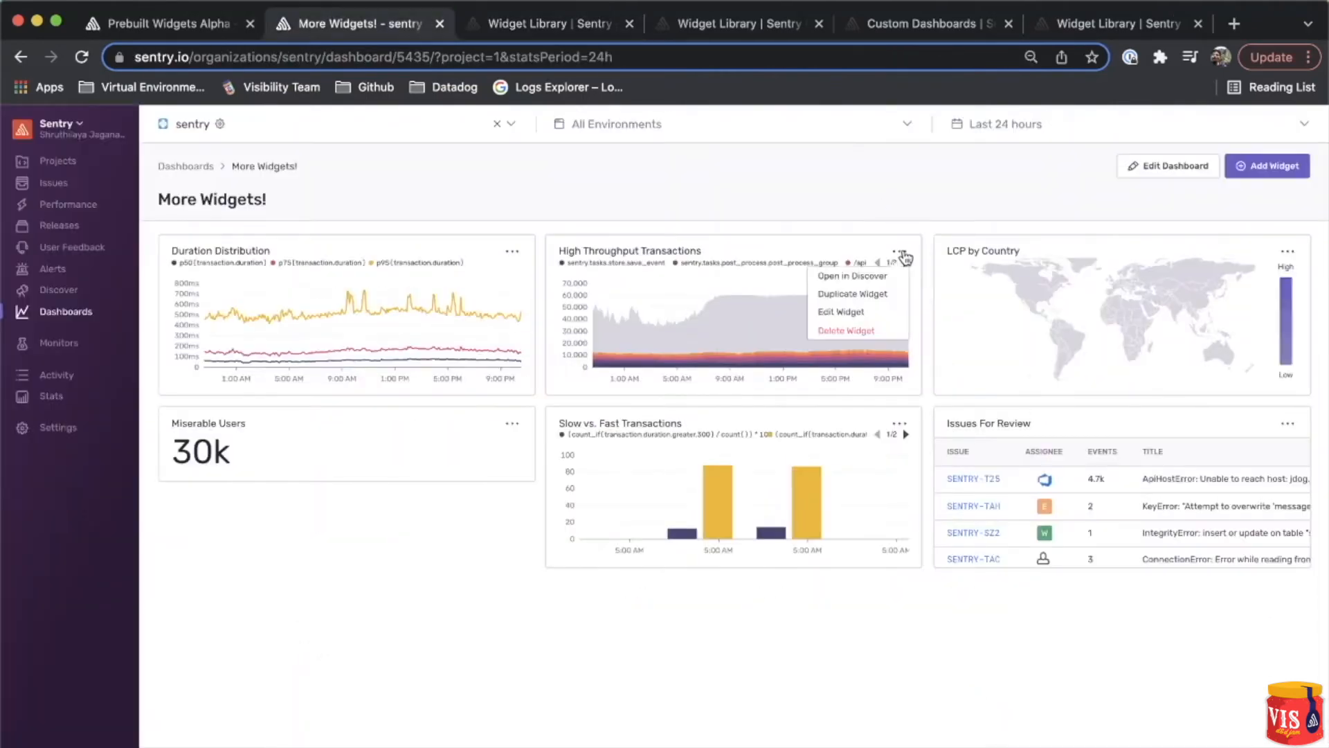
click(858, 316)
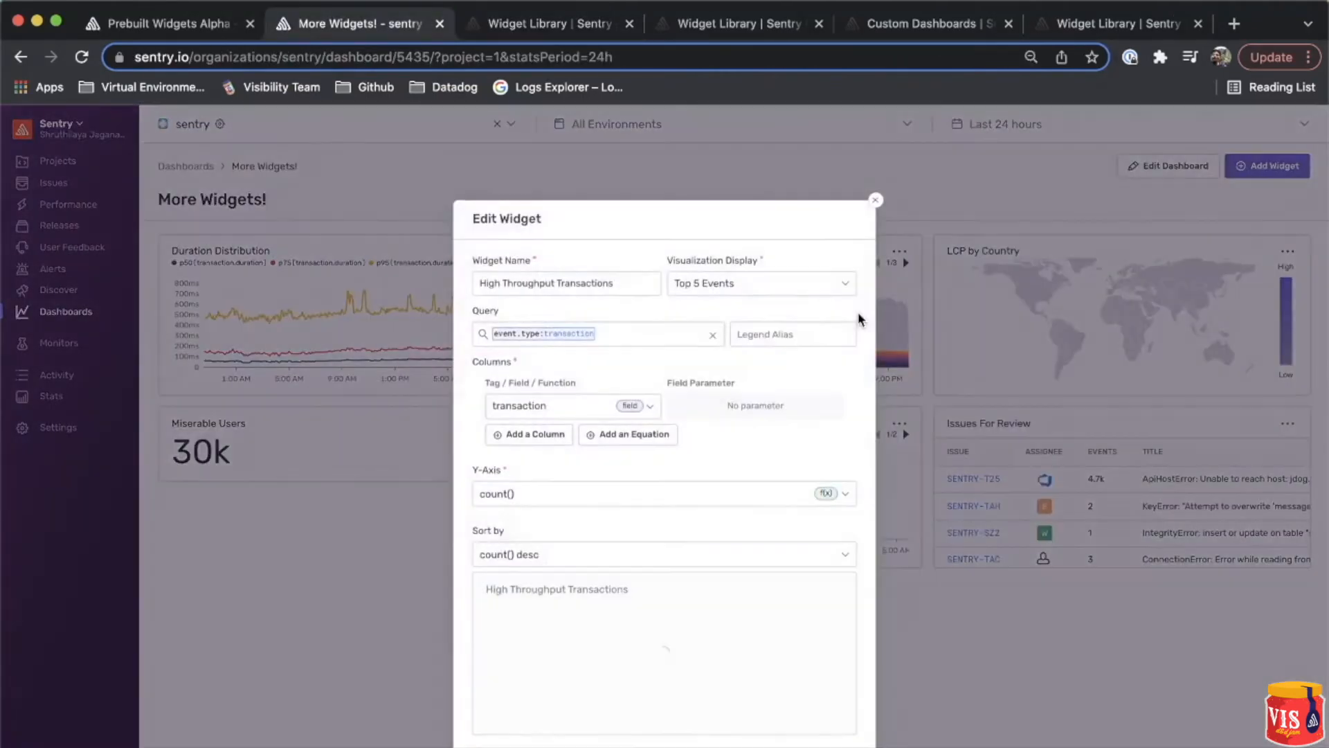
click(666, 496)
click(624, 552)
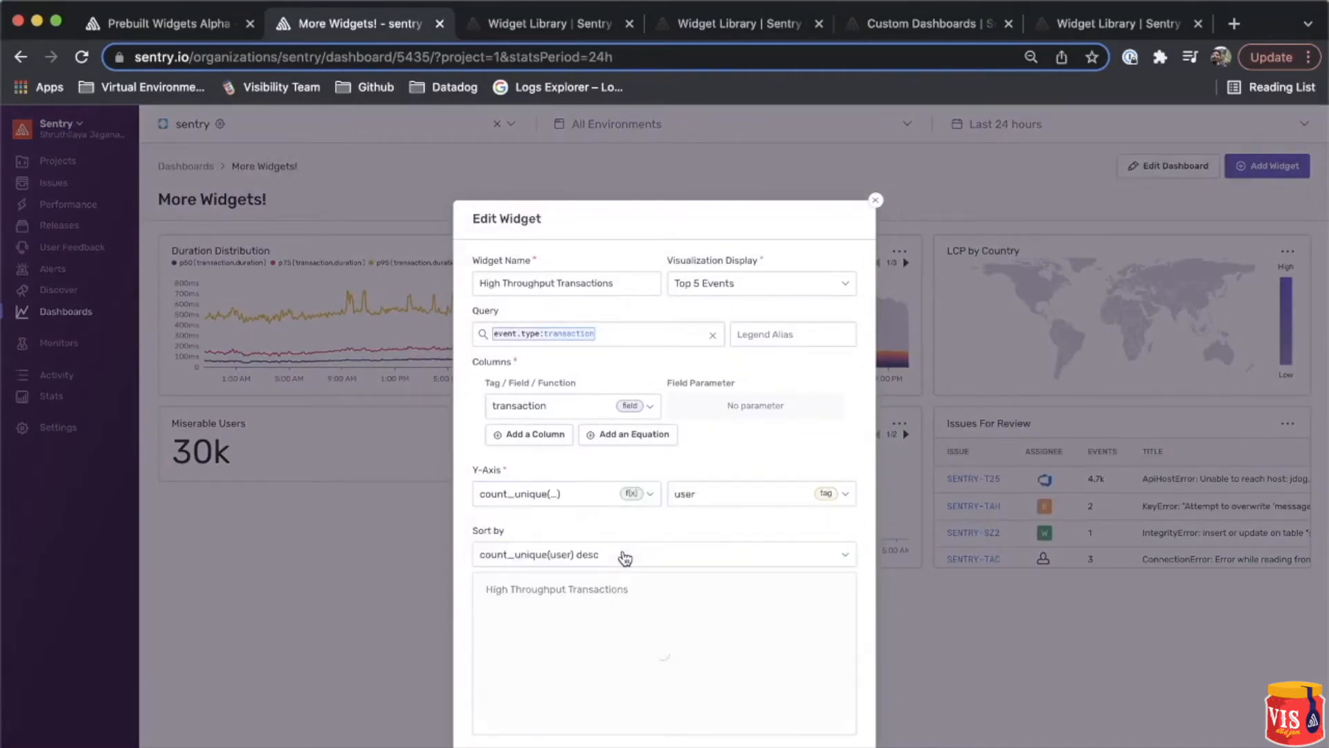
key(Return)
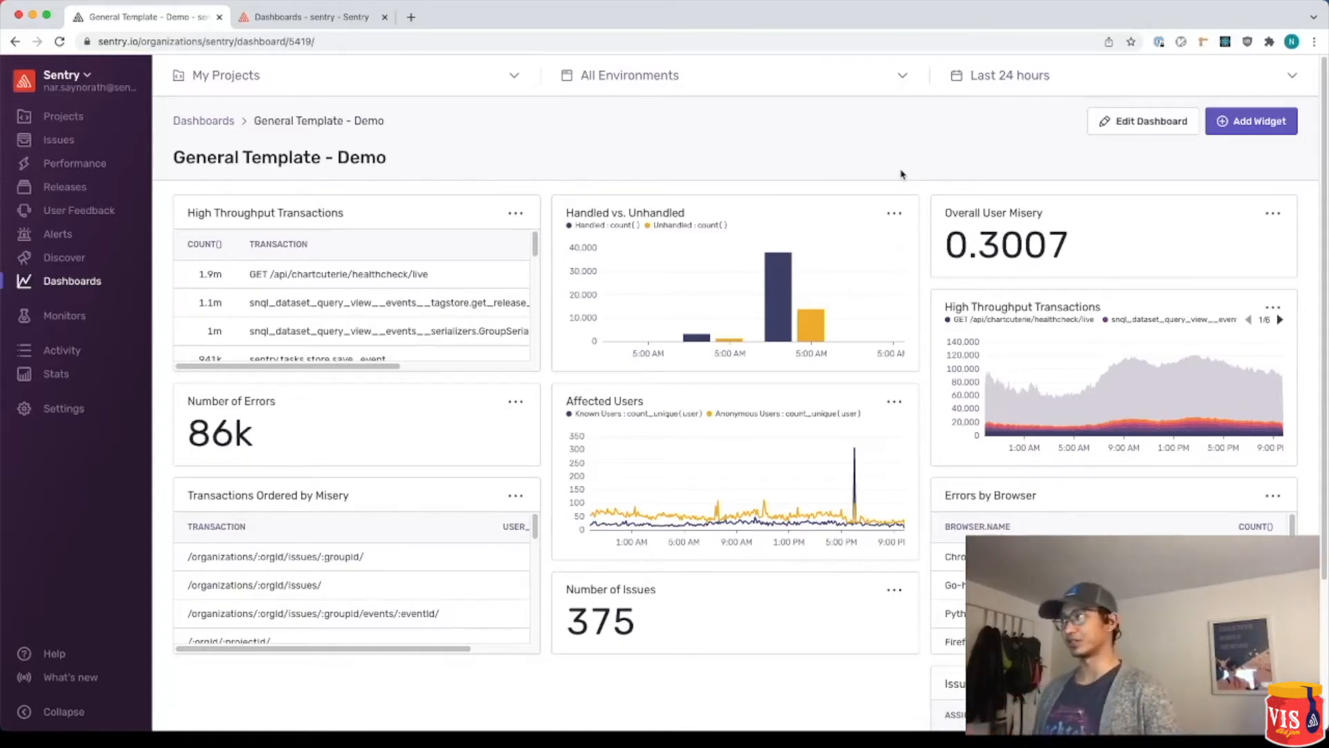
Step: Edit the General Template - Demo dashboard, enlarging the High Throughput Transactions table and the Affected Users chart to two columns wide and taller
click(1124, 122)
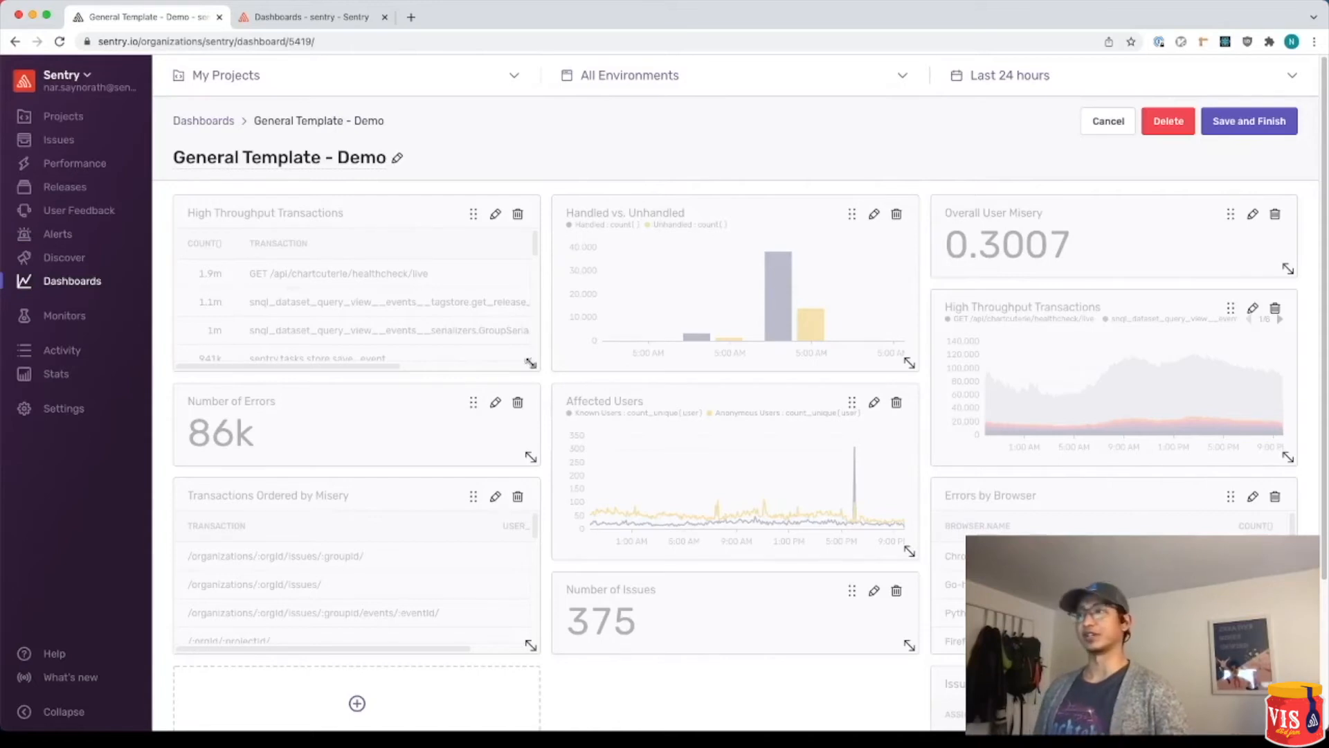
drag(530, 362, 903, 465)
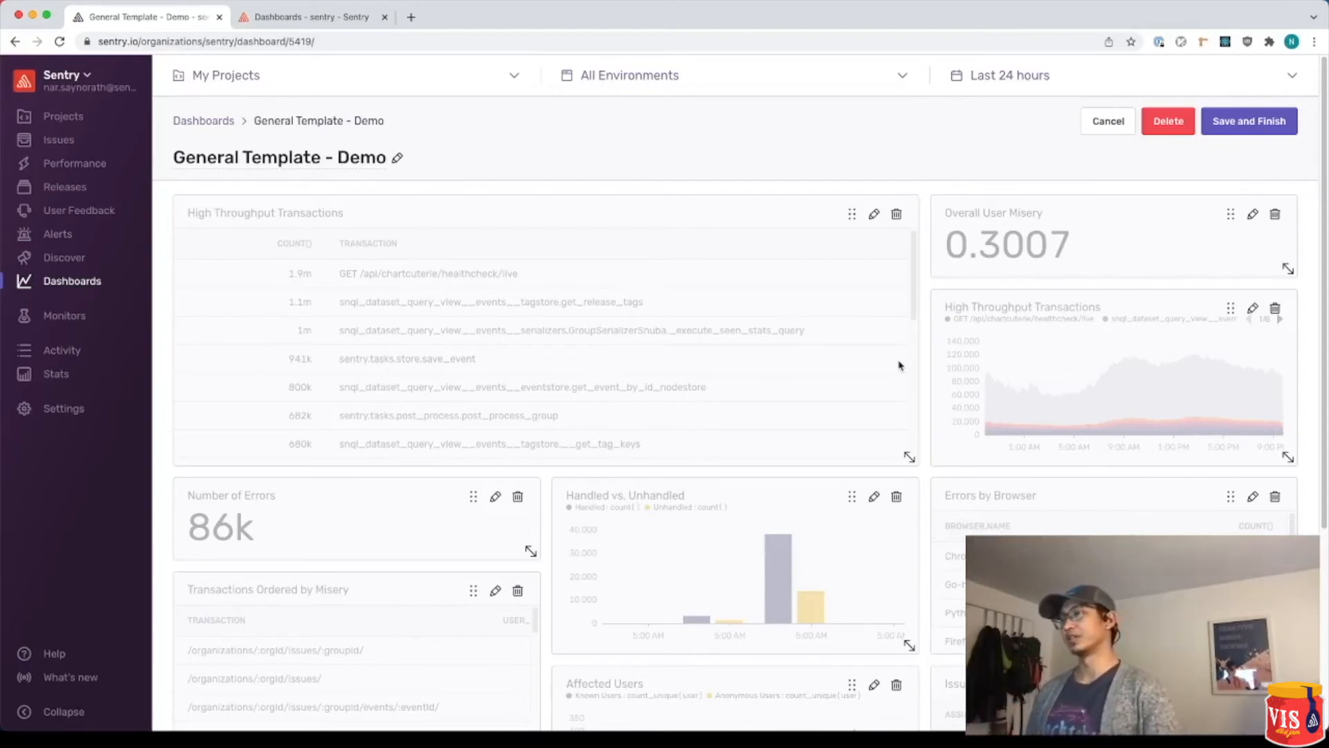
scroll(899, 366, down, 4)
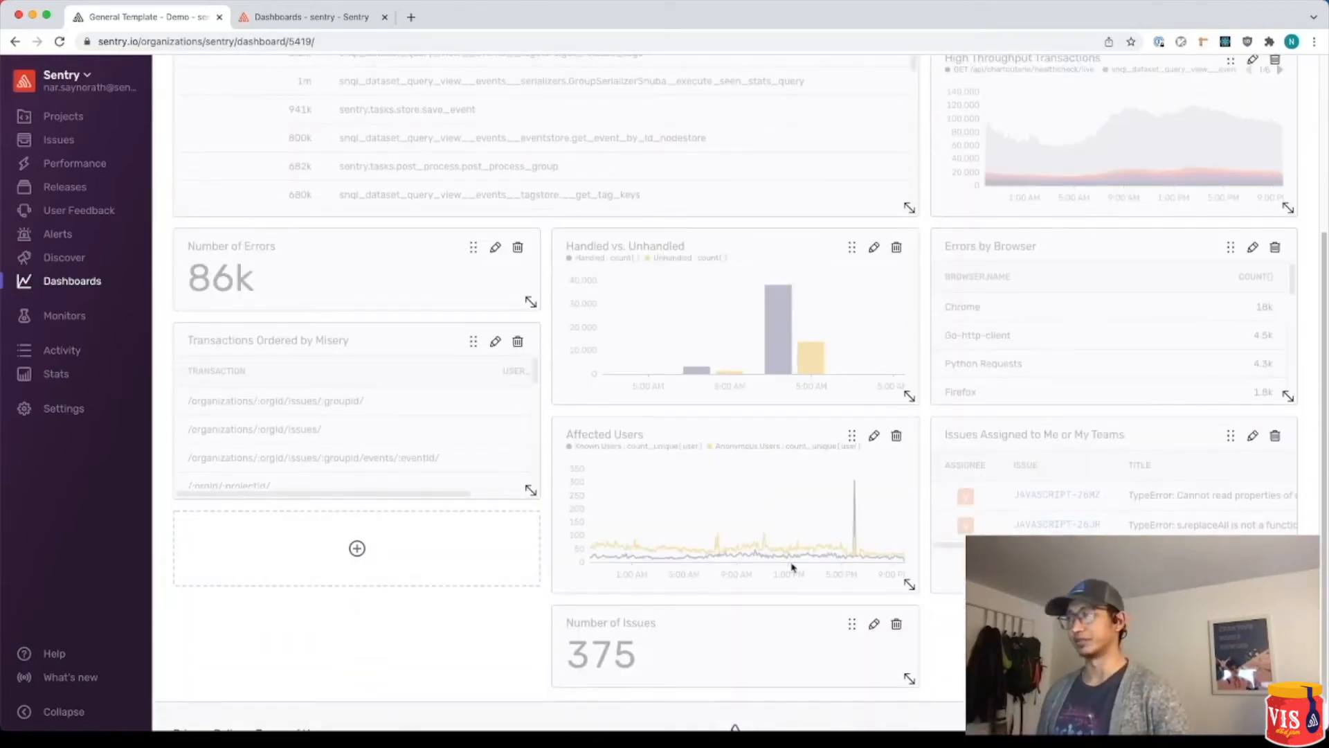
drag(909, 585, 1289, 696)
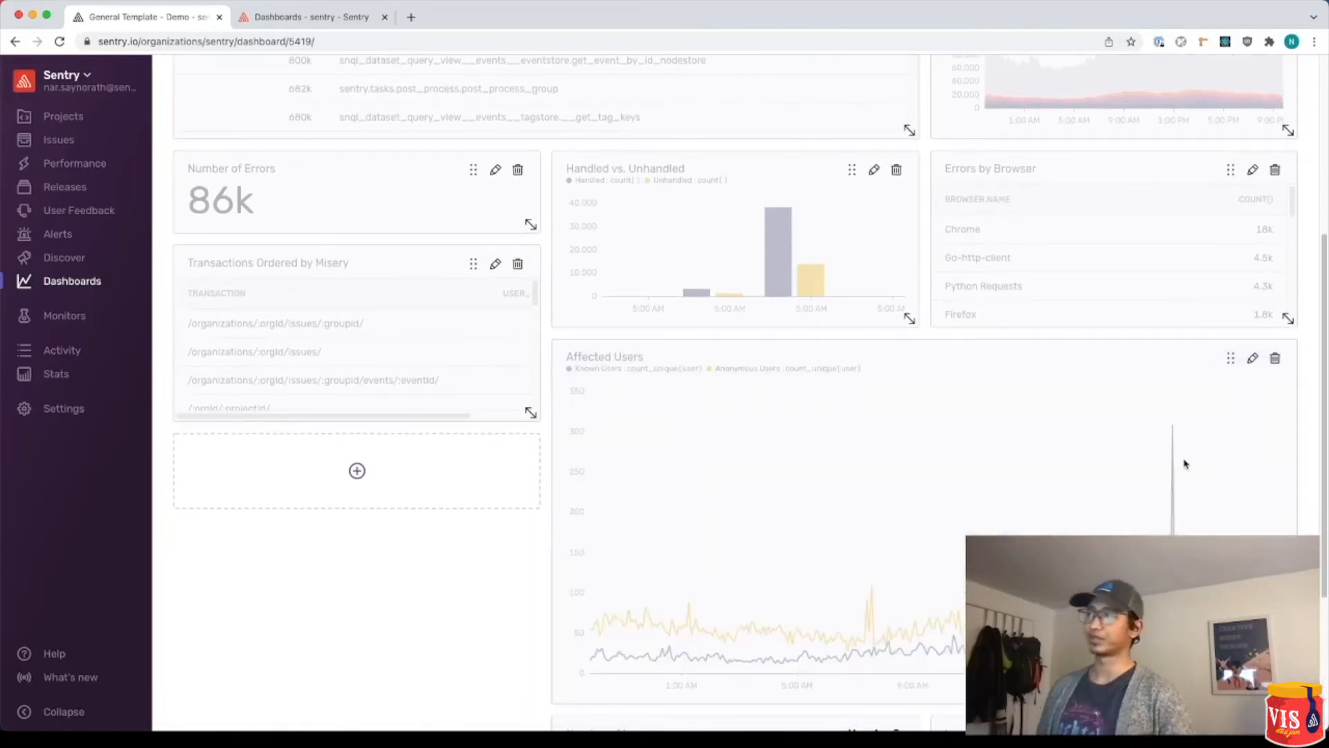
Step: Delete the Overall User Misery and Handled vs. Unhandled widgets and save the dashboard
scroll(1185, 463, up, 5)
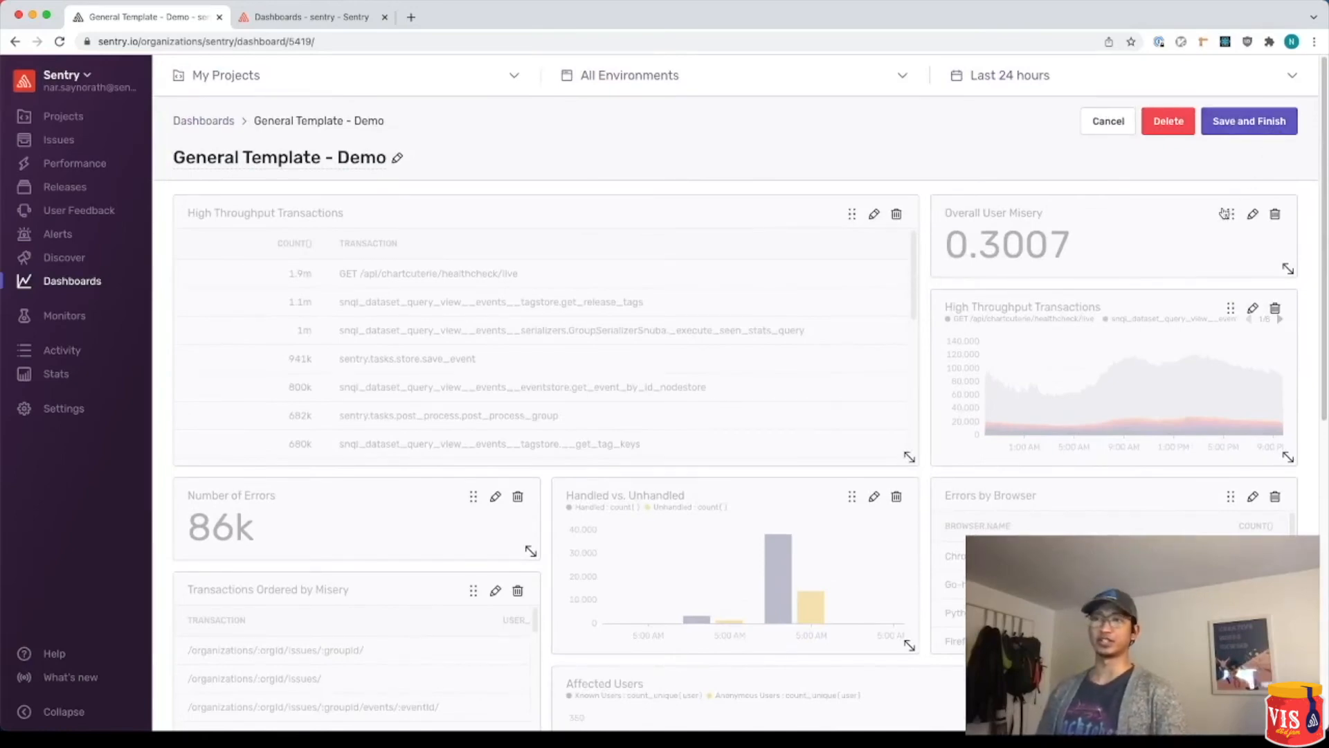
drag(1227, 210, 1197, 217)
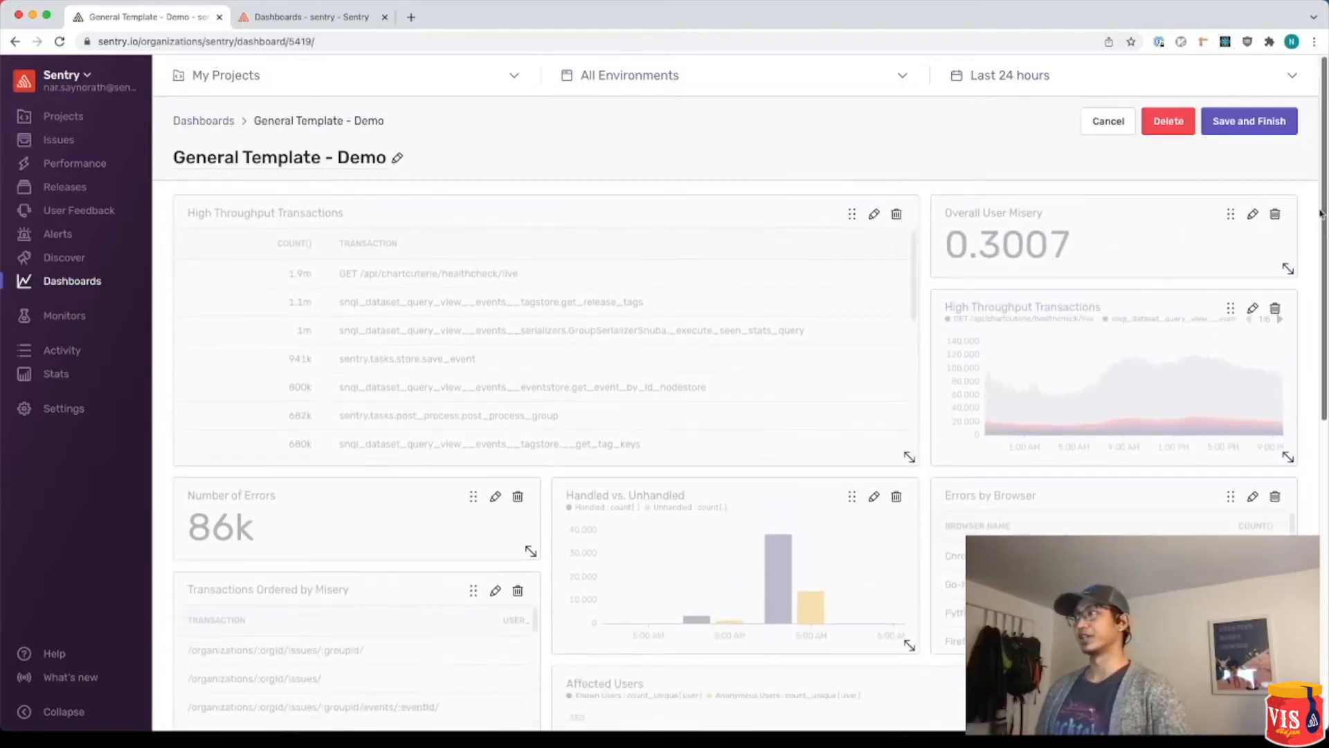
click(1276, 216)
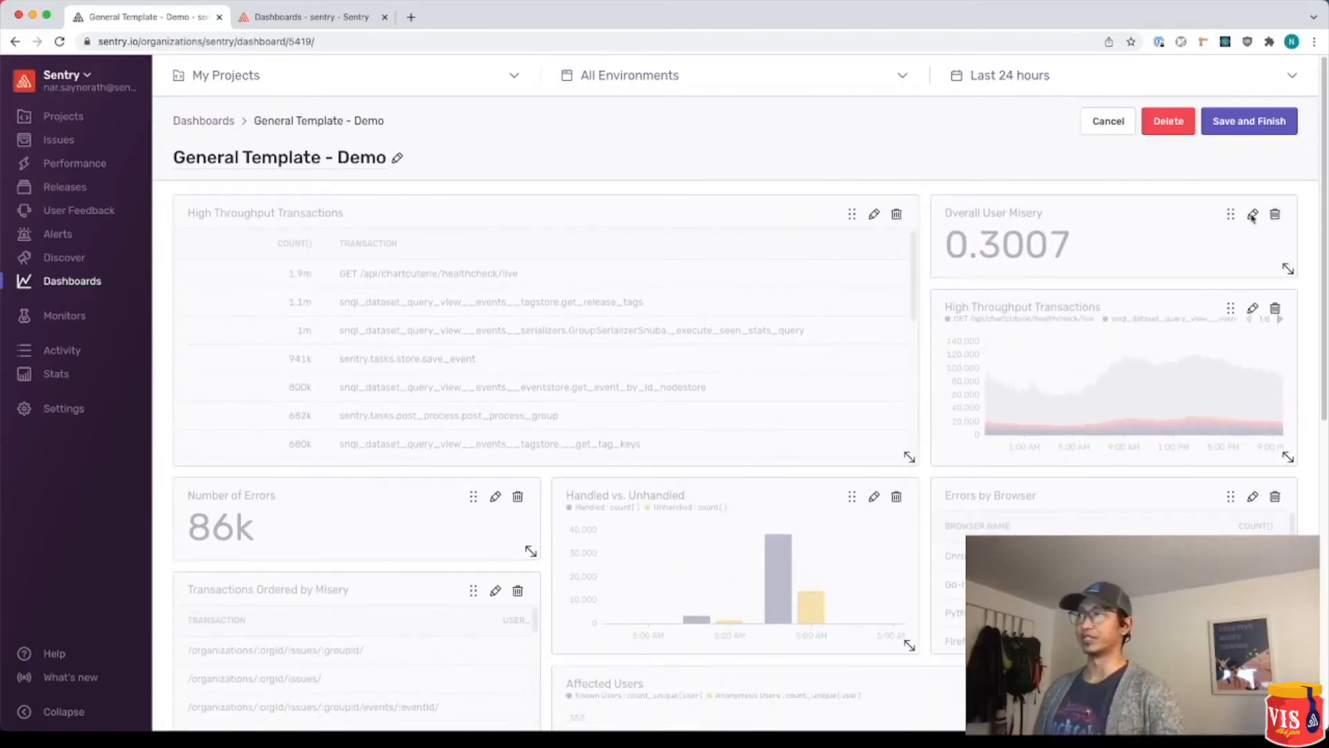
scroll(1130, 269, down, 2)
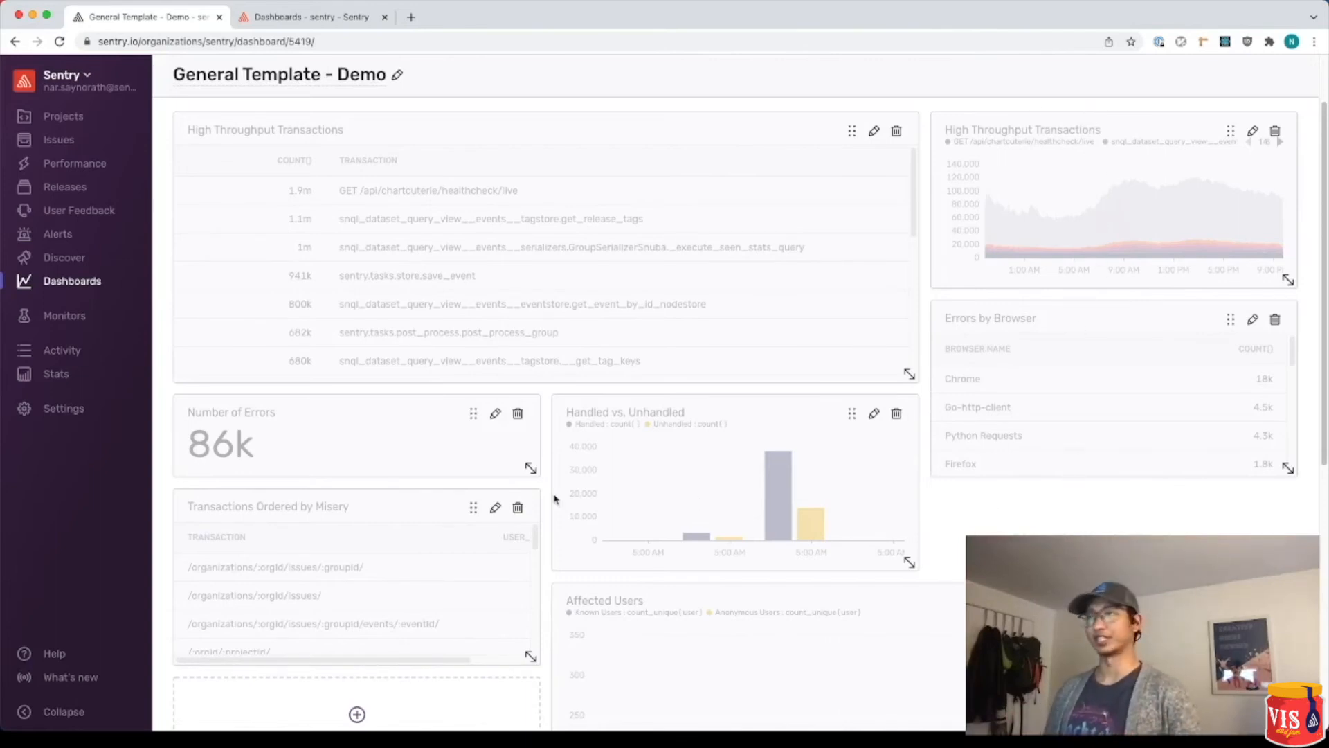
scroll(882, 561, down, 5)
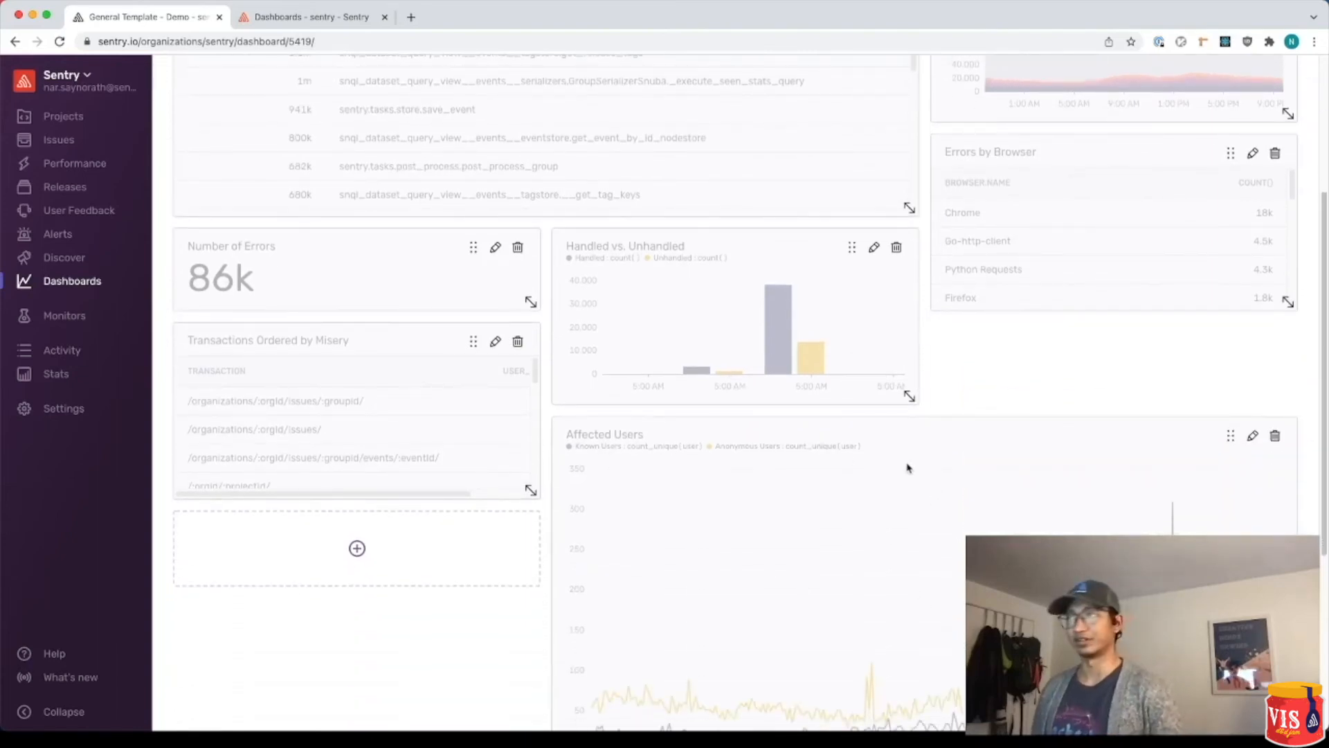
click(895, 247)
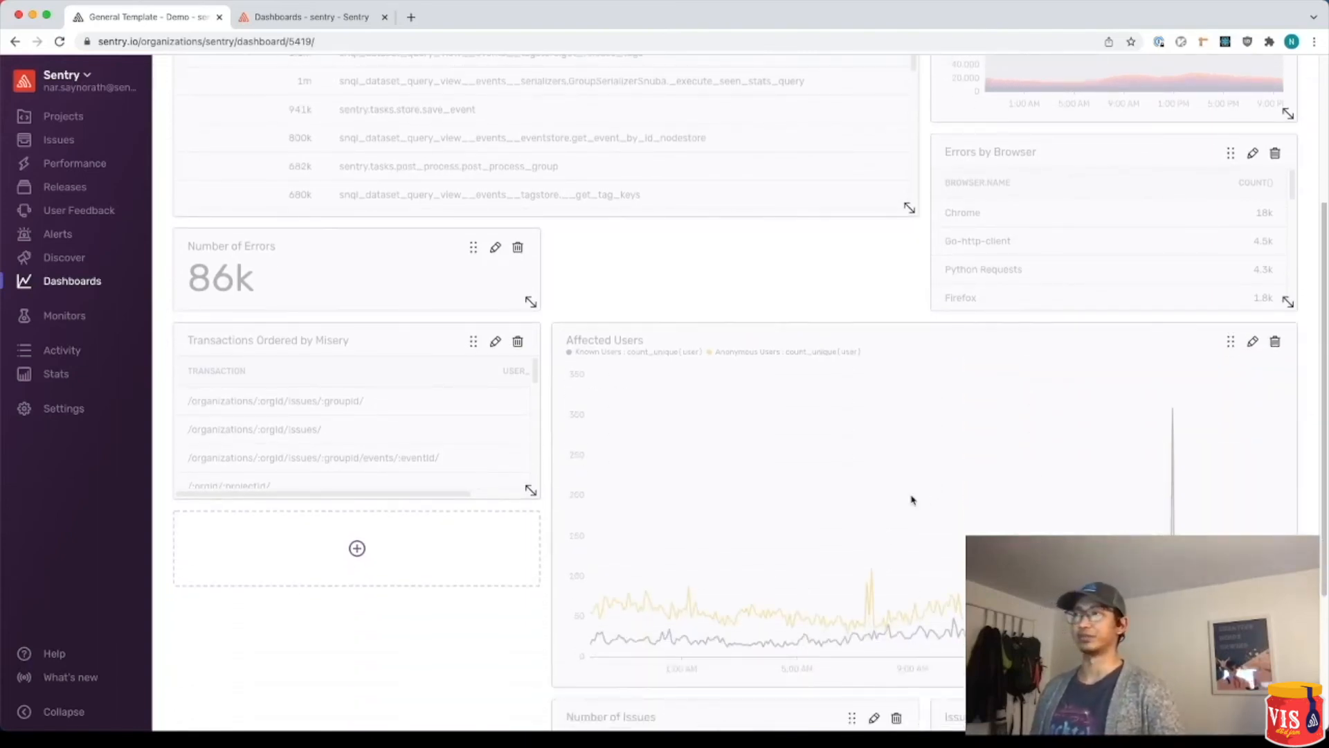
scroll(910, 496, up, 7)
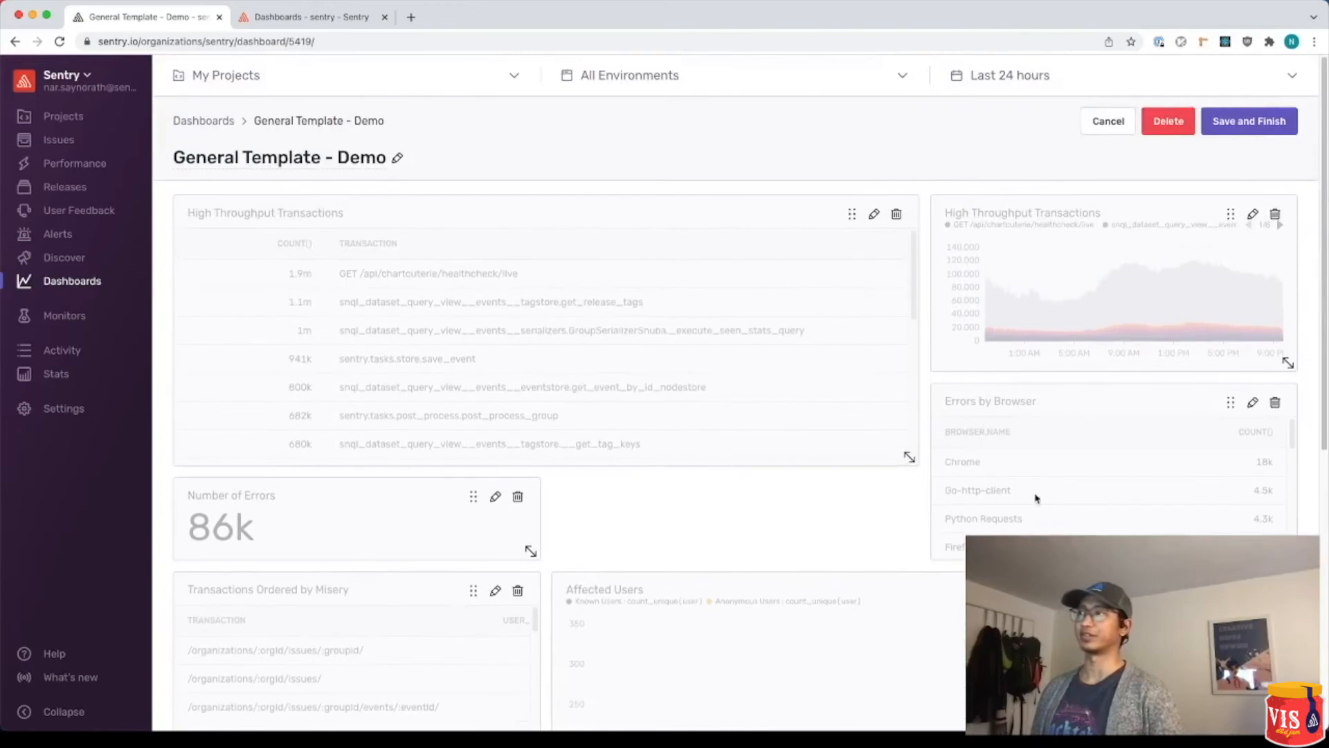
click(1267, 122)
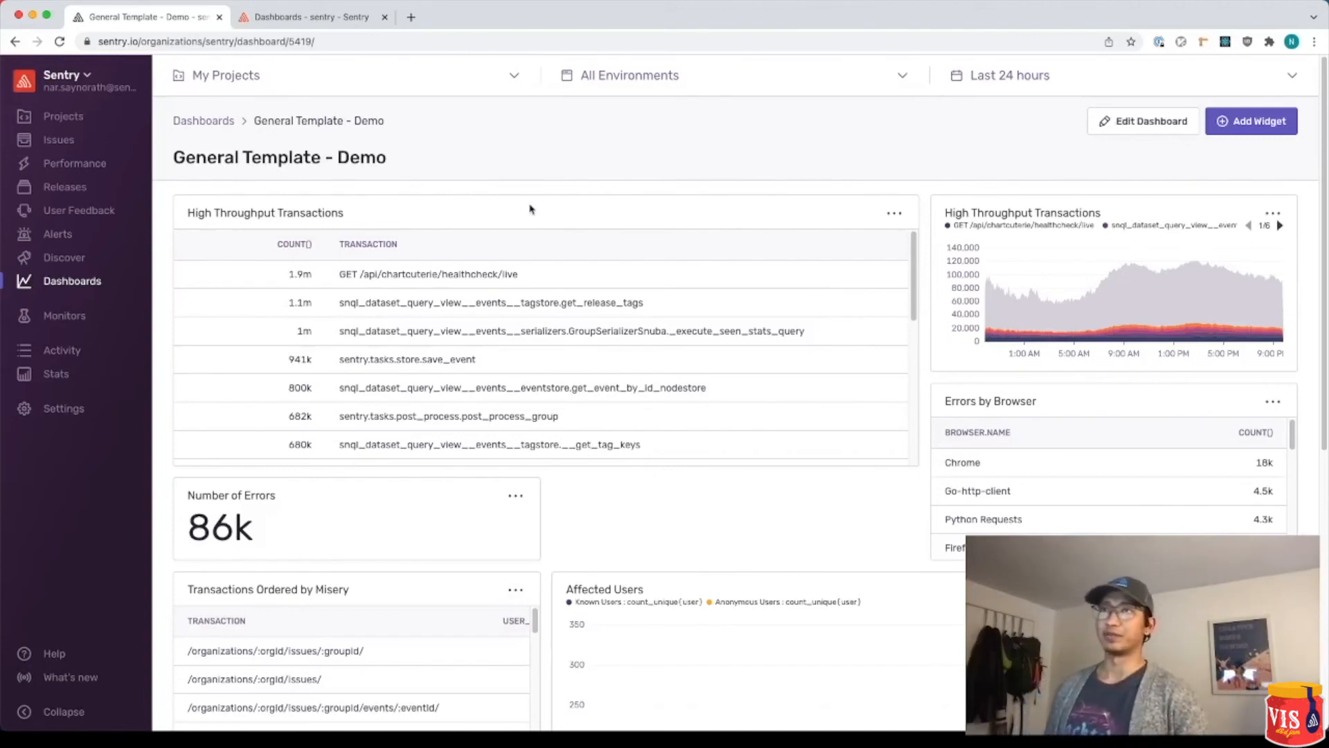
Step: Reload the dashboards list in the other tab and compare the General Template - Demo thumbnail with the saved layout
click(315, 26)
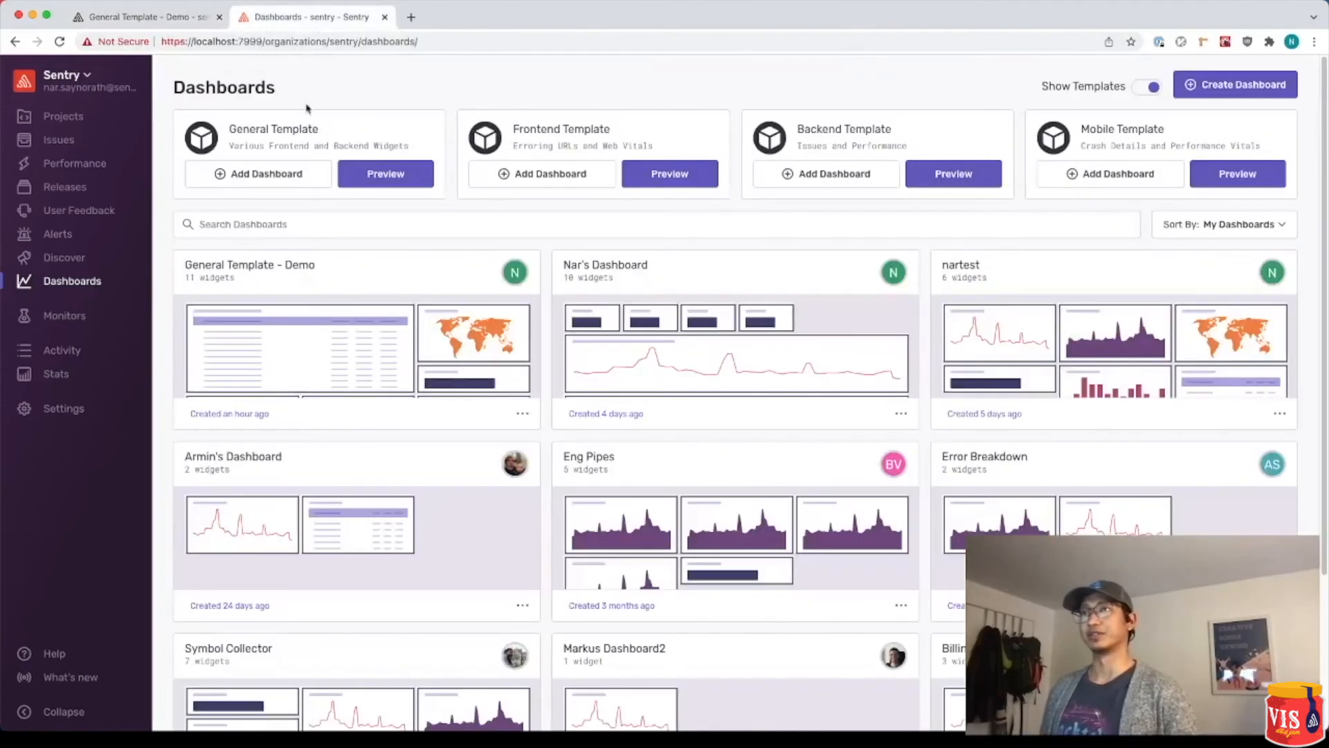
click(60, 42)
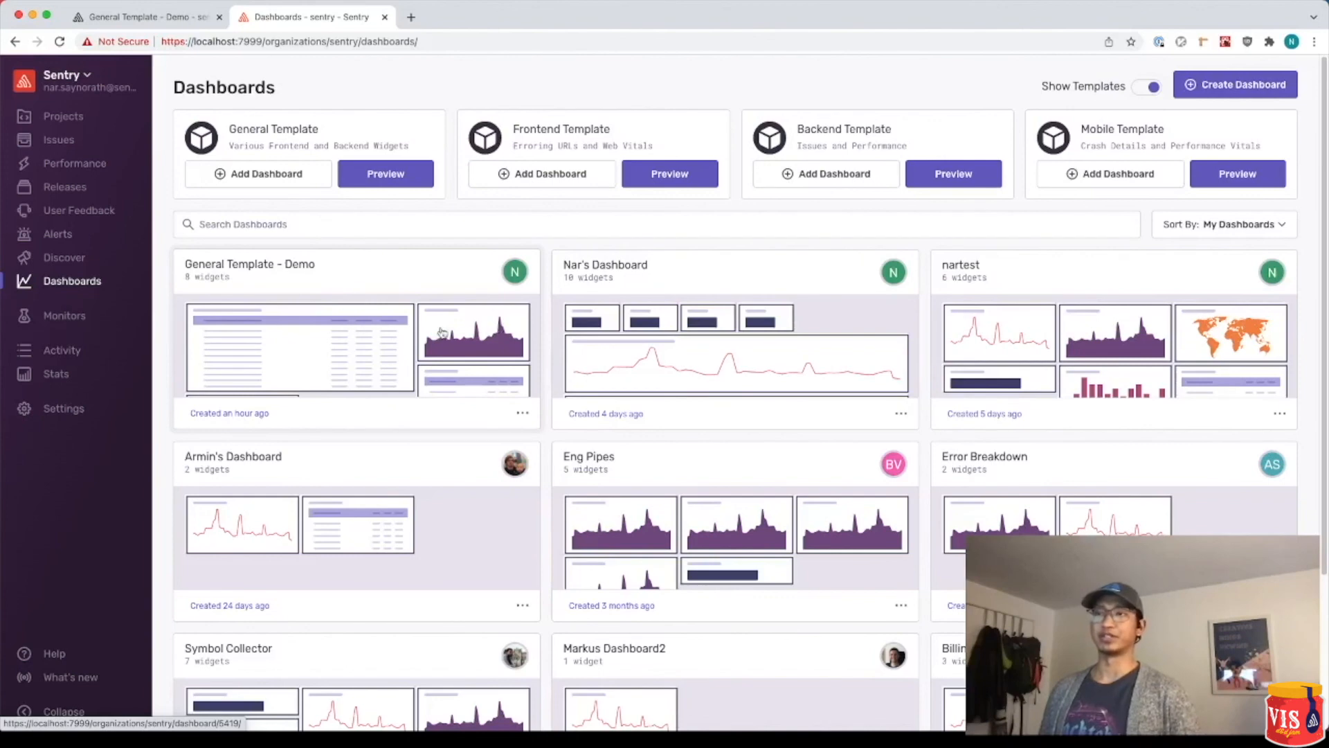
click(166, 24)
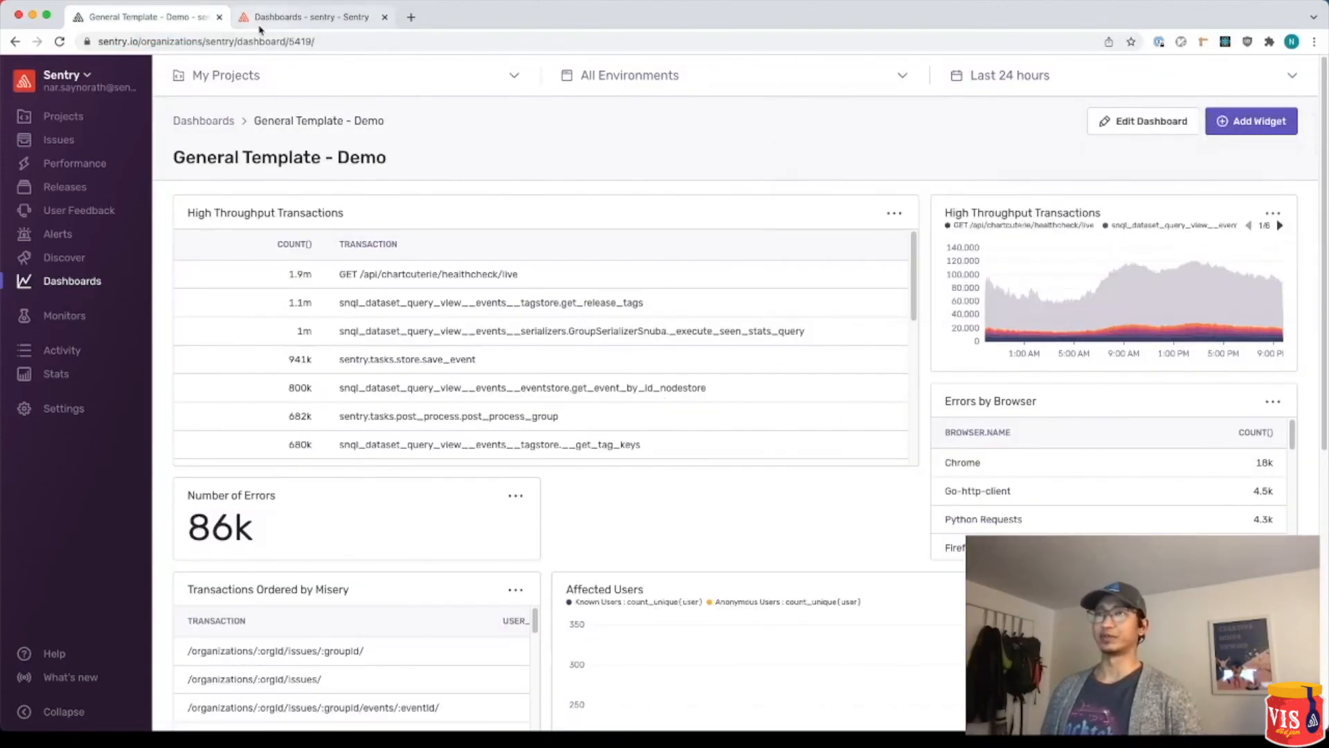
click(267, 22)
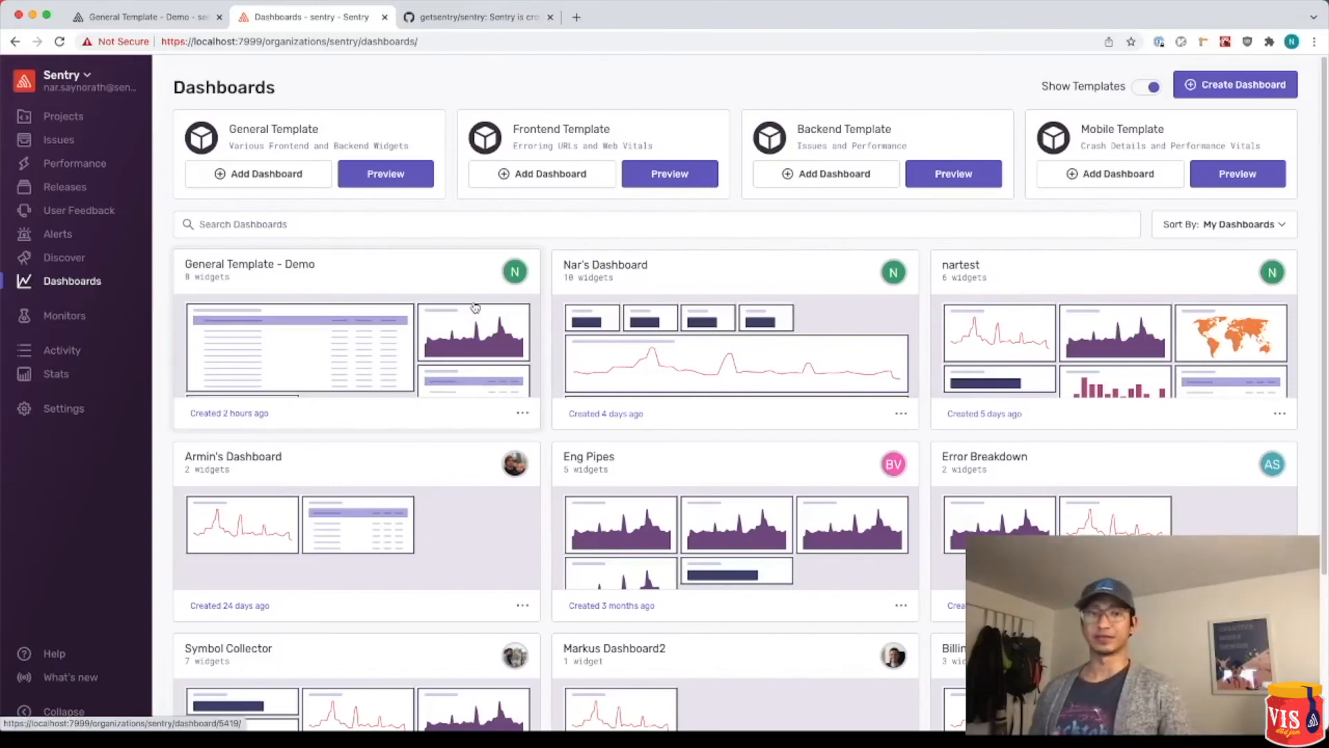